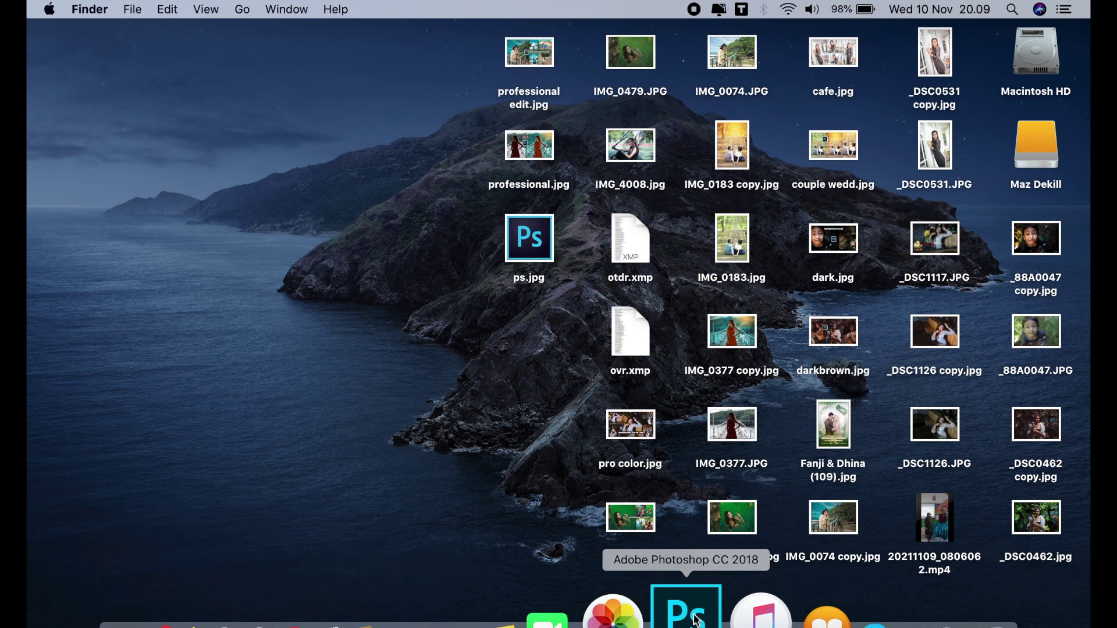
# Launch Photoshop CC 2018 from the Dock and wait for the empty workspace
pyautogui.click(695, 619)
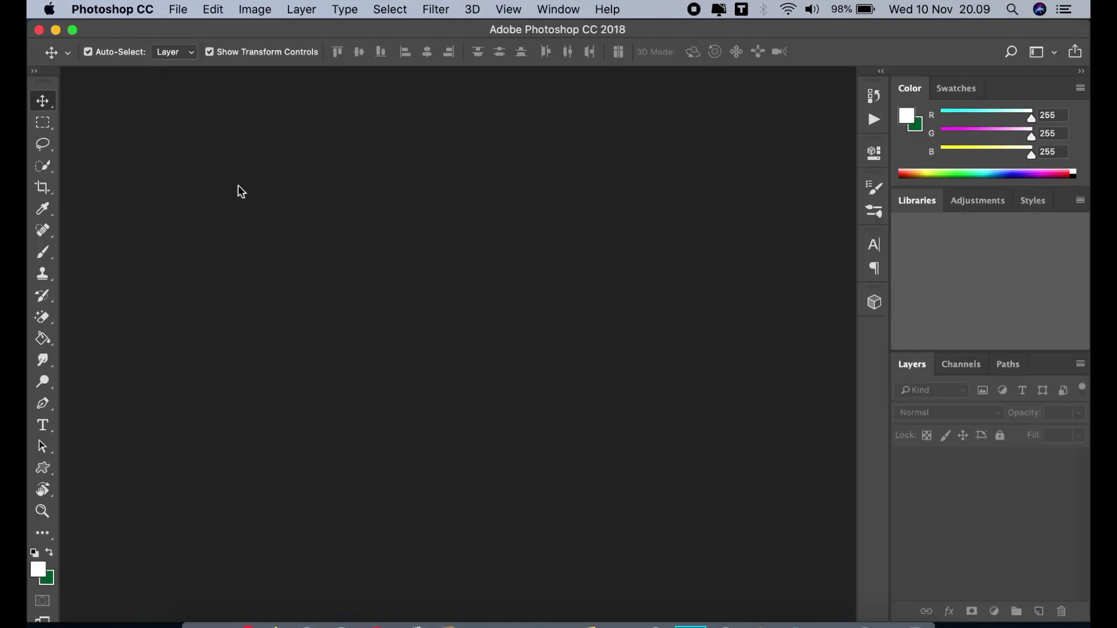
# Open IMG_4008.jpg from the Desktop through File > Open
pyautogui.click(176, 10)
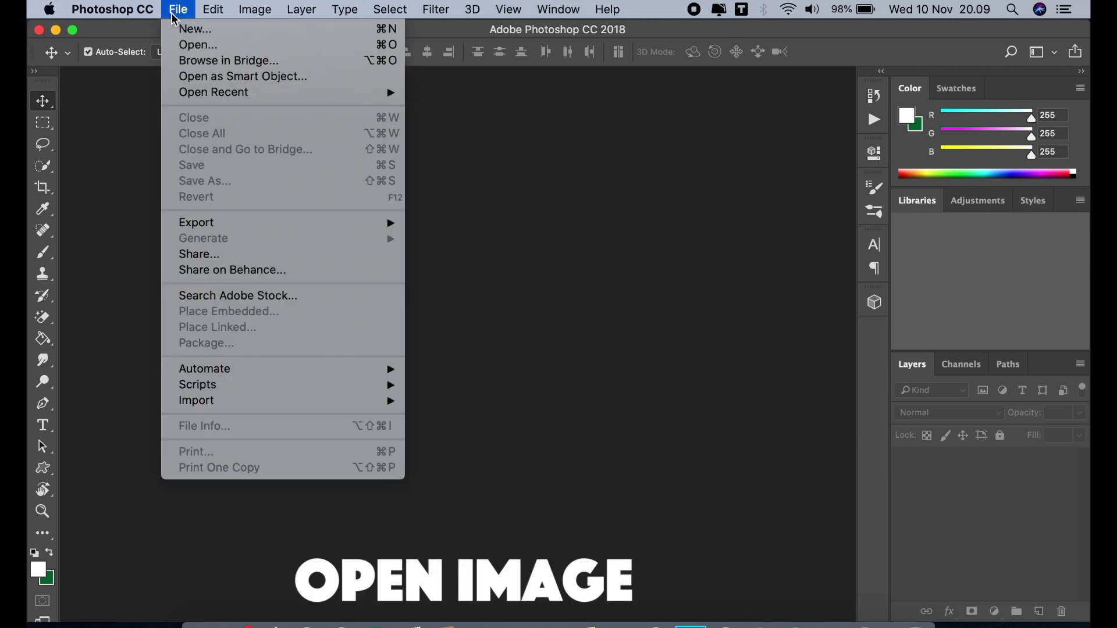
pyautogui.click(194, 46)
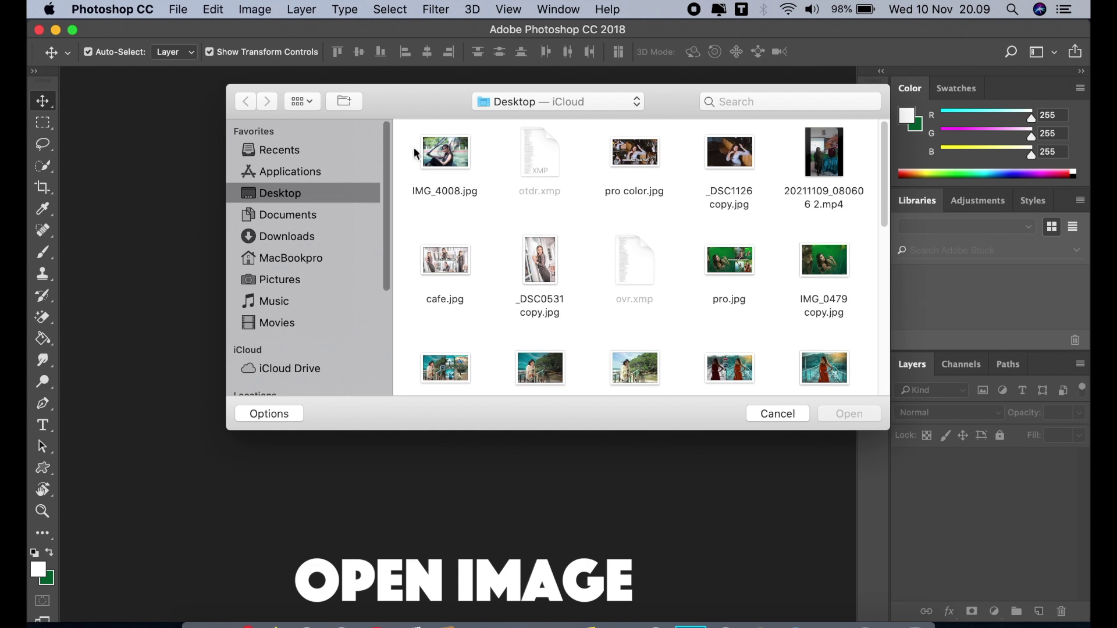
pyautogui.click(451, 152)
pyautogui.click(850, 414)
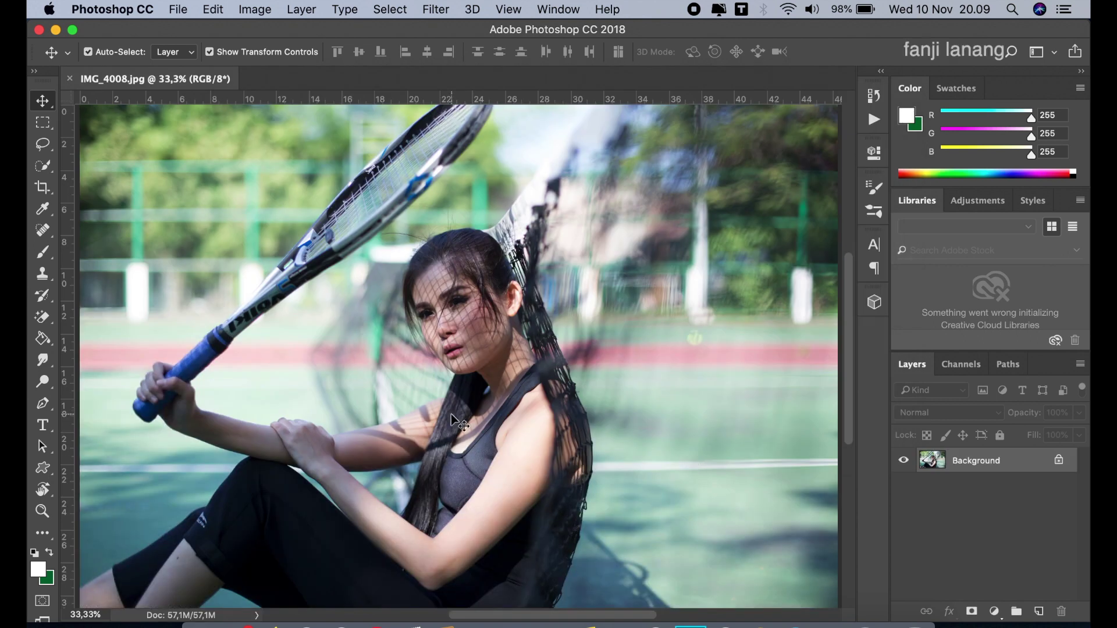
# Duplicate the Background layer and launch the Camera Raw Filter on the copy
pyautogui.moveTo(954, 463); pyautogui.dragTo(1039, 609)
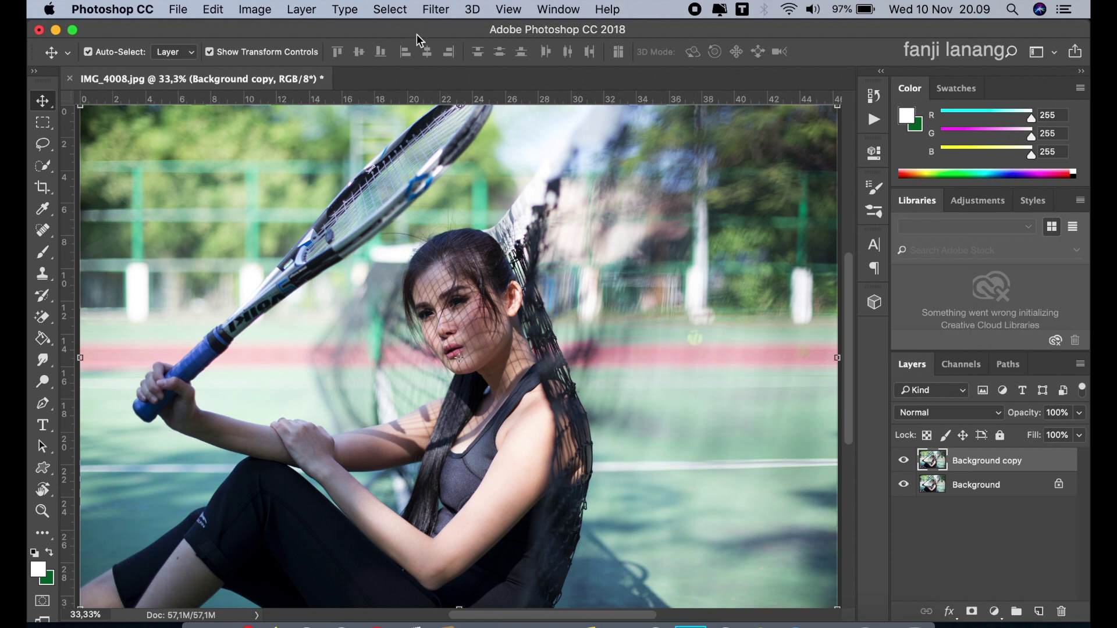
pyautogui.click(436, 10)
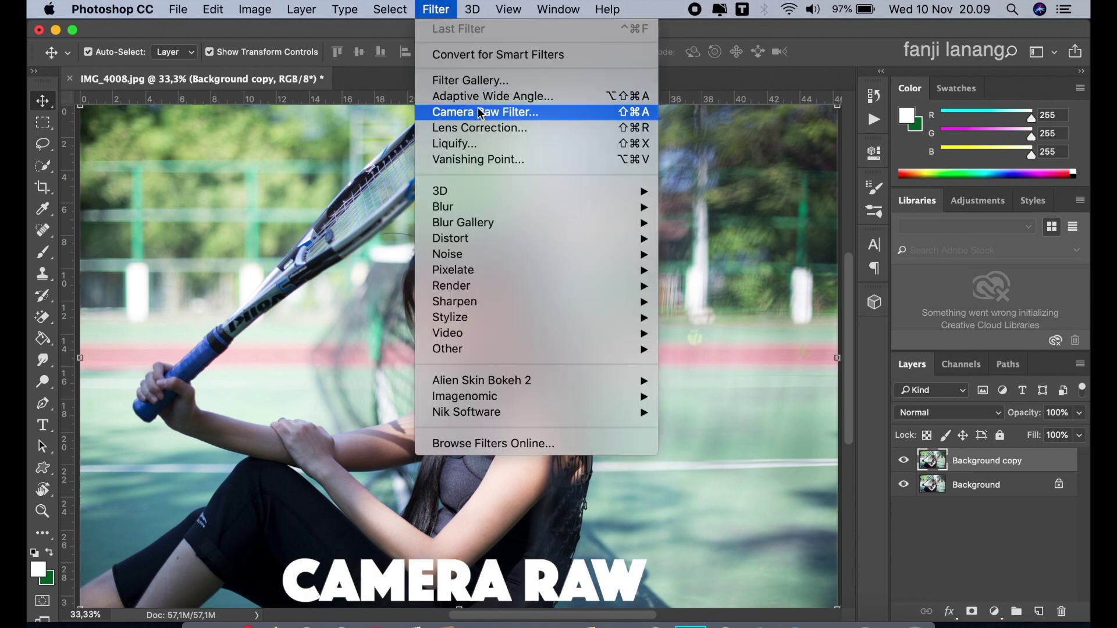
pyautogui.click(474, 112)
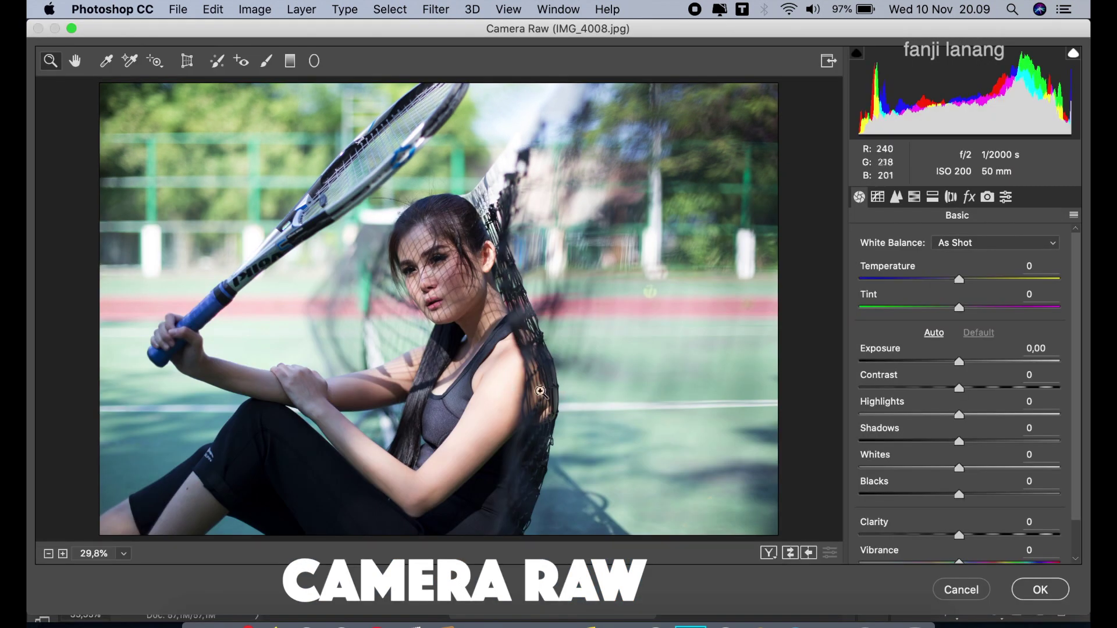
# Set Highlights -80, Shadows +100, Temperature +20, Contrast -20, Exposure +0,20, Blacks -20, Vibrance +30
pyautogui.click(888, 415)
pyautogui.moveTo(888, 416); pyautogui.dragTo(880, 442)
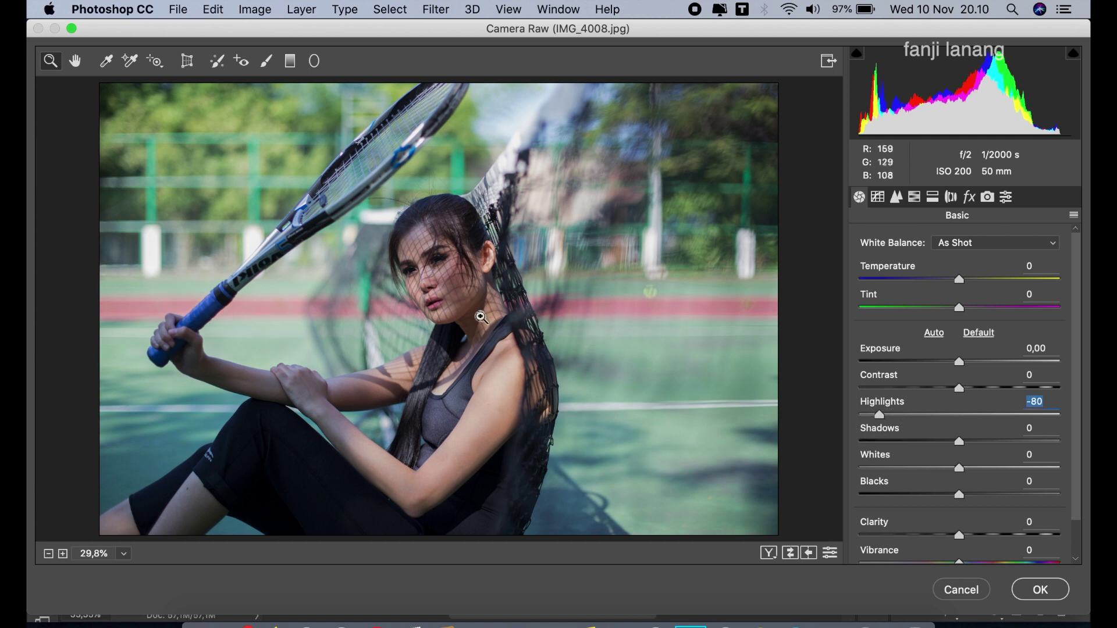
pyautogui.moveTo(959, 442); pyautogui.dragTo(1076, 443)
pyautogui.moveTo(977, 287); pyautogui.dragTo(981, 294)
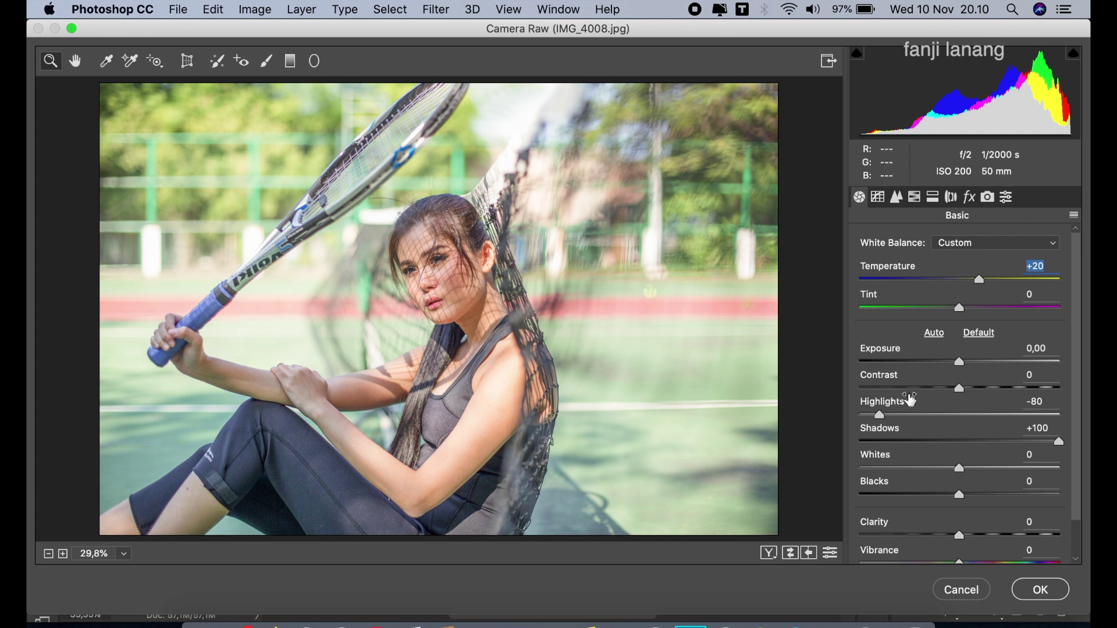
pyautogui.moveTo(944, 391); pyautogui.dragTo(940, 389)
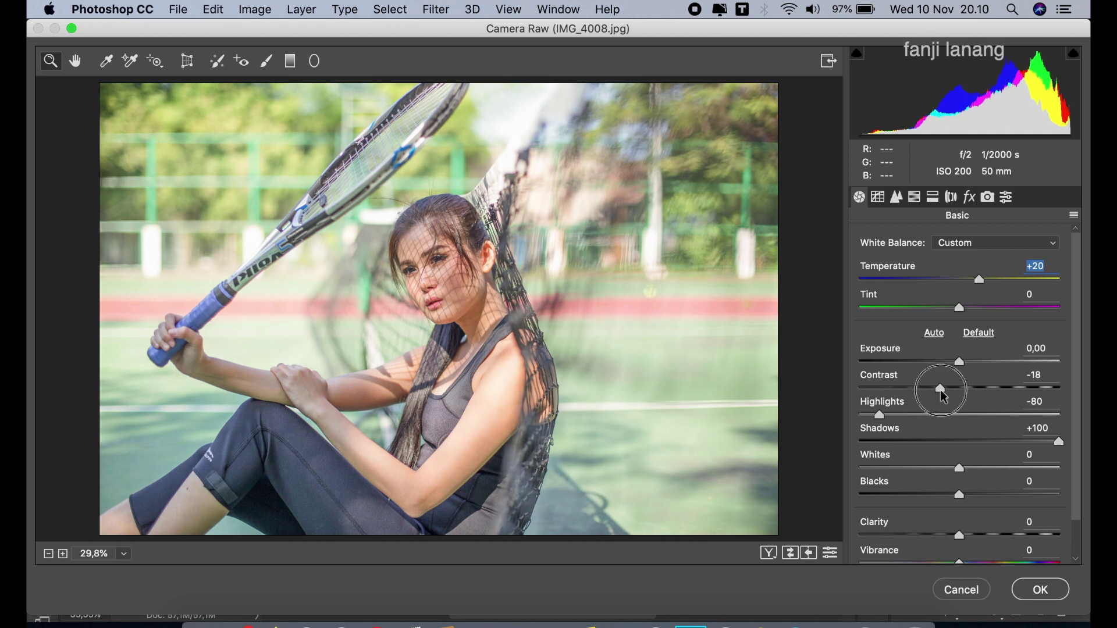
pyautogui.moveTo(959, 363); pyautogui.dragTo(965, 371)
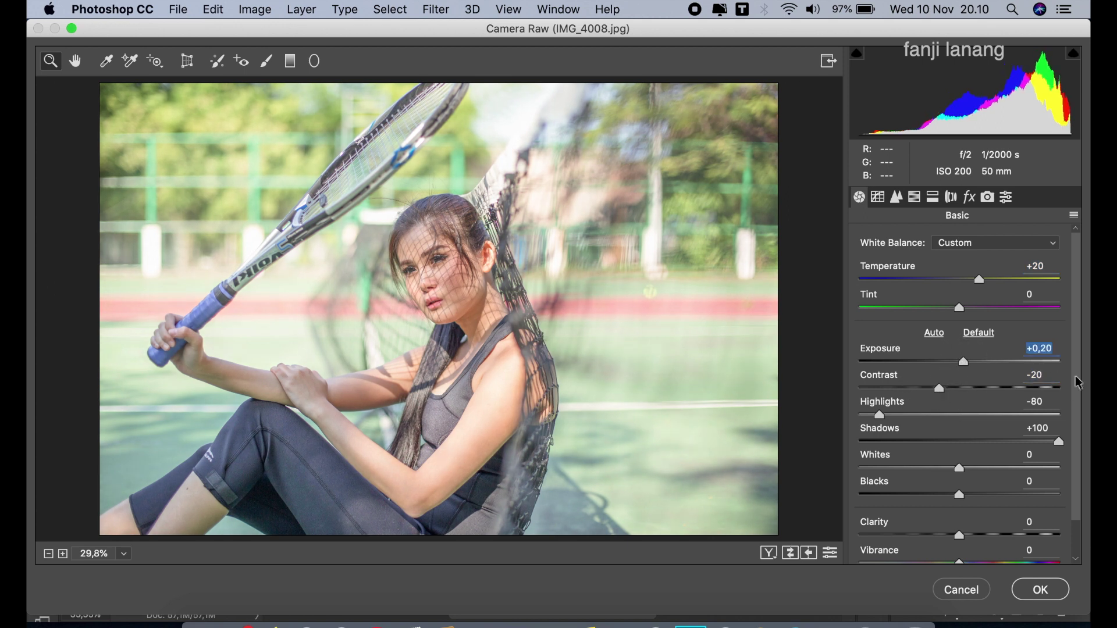
pyautogui.moveTo(1076, 370); pyautogui.dragTo(1072, 398)
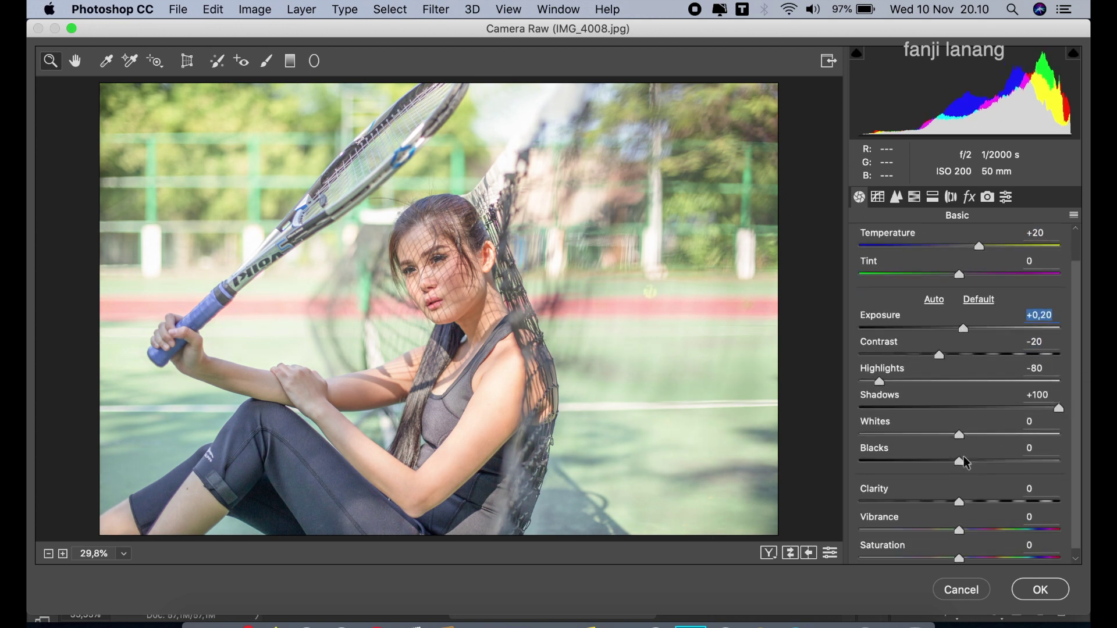
pyautogui.moveTo(965, 463); pyautogui.dragTo(943, 485)
pyautogui.moveTo(967, 534); pyautogui.dragTo(989, 533)
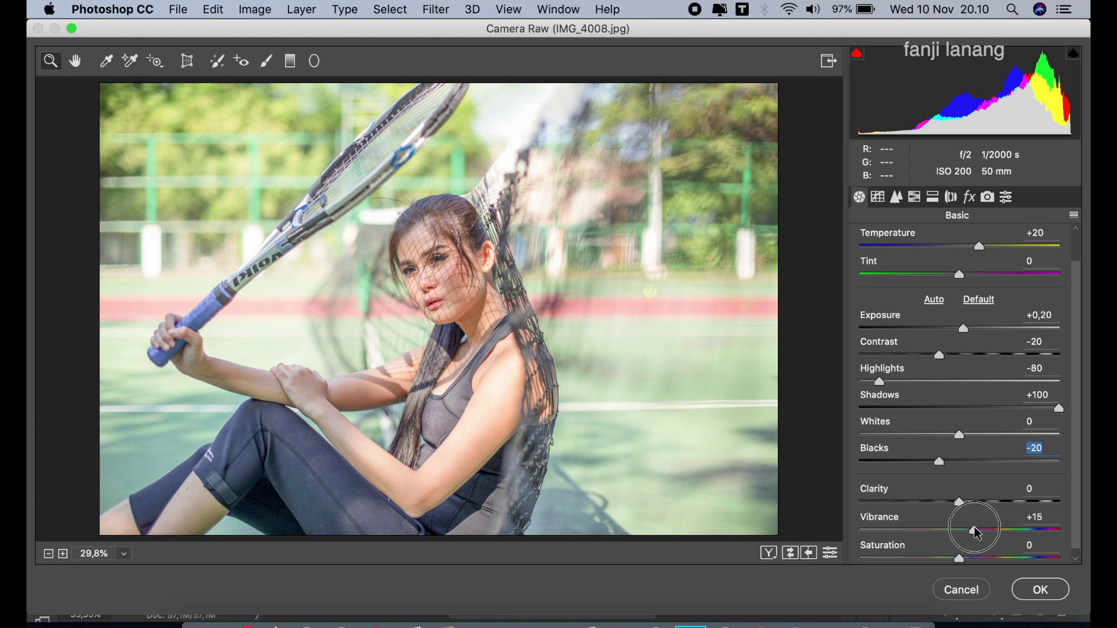
pyautogui.moveTo(990, 532); pyautogui.dragTo(991, 532)
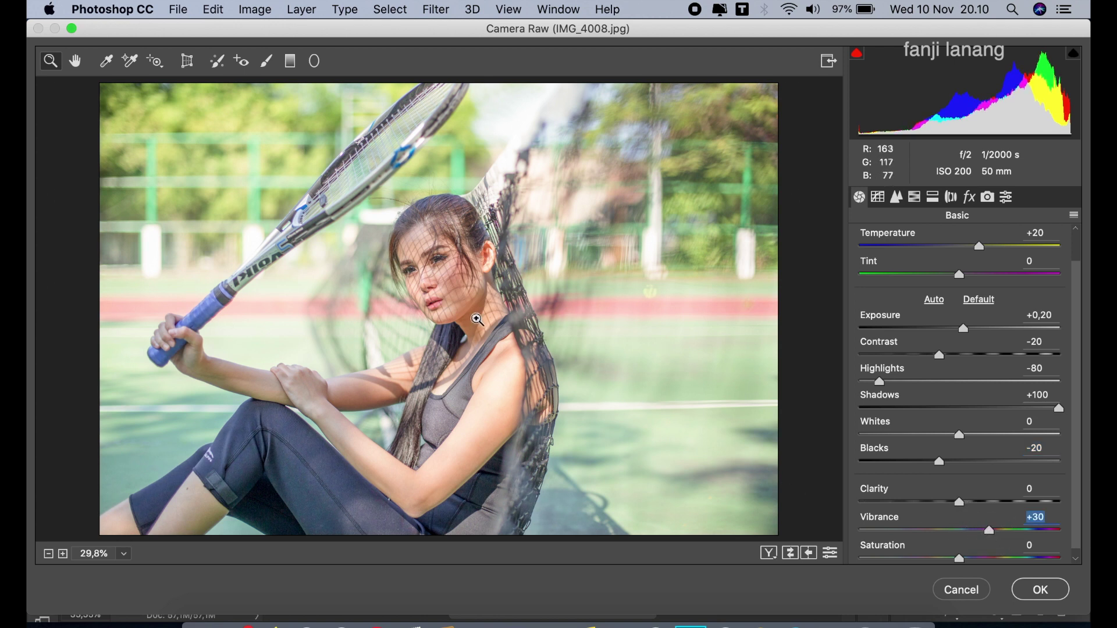
# Shape a gentle S tone curve with points at 65/58 and 194/199
pyautogui.click(877, 198)
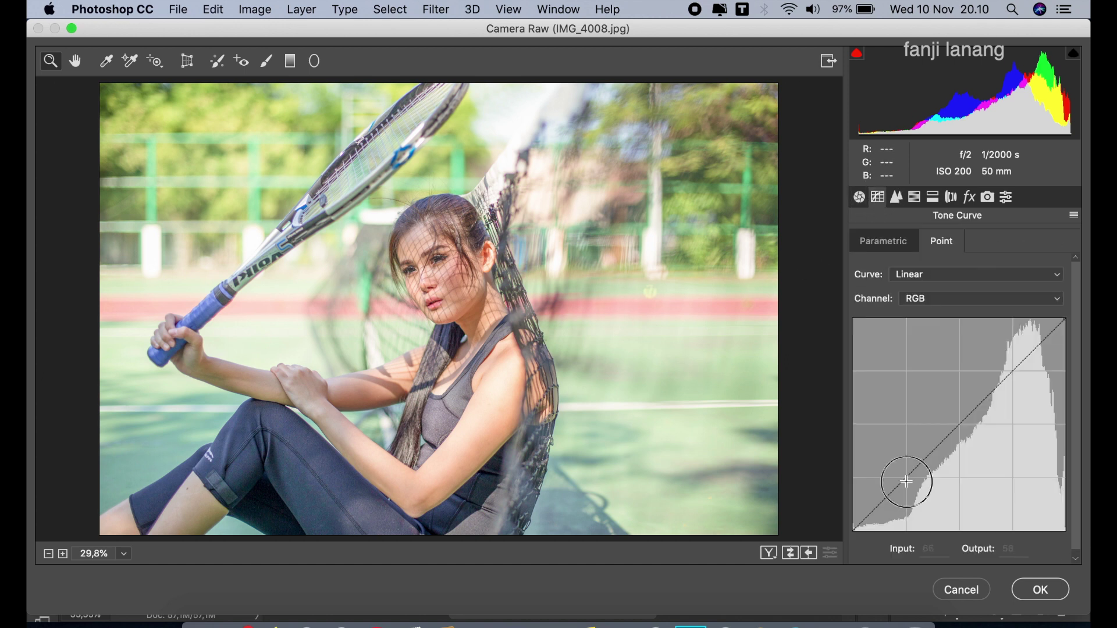
pyautogui.moveTo(909, 479); pyautogui.dragTo(907, 482)
pyautogui.moveTo(1013, 368); pyautogui.dragTo(1013, 364)
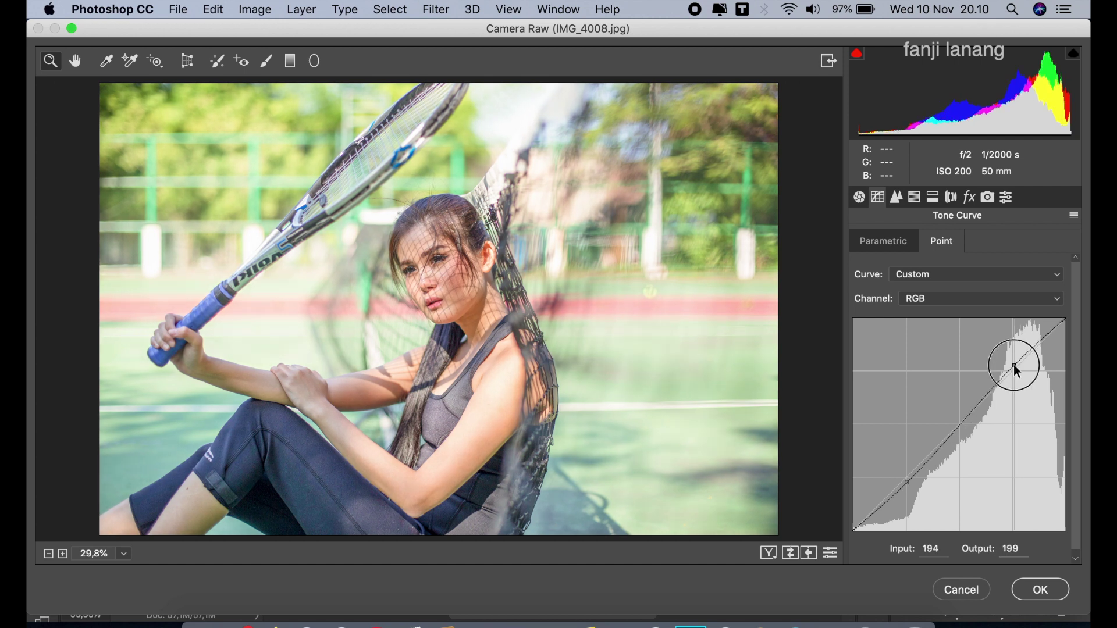
pyautogui.click(897, 198)
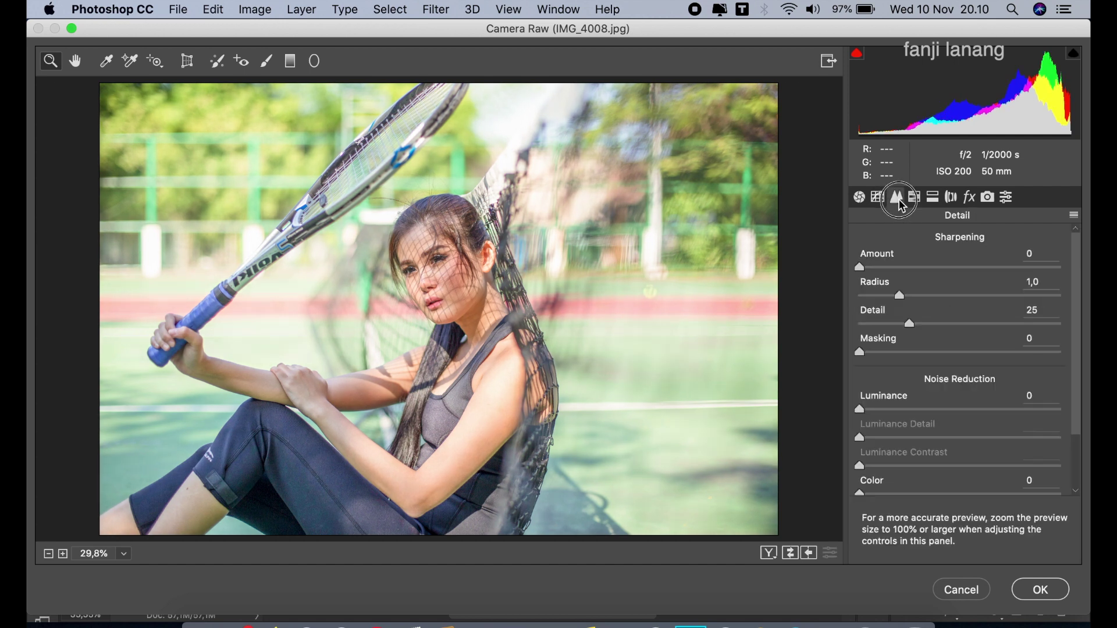
pyautogui.click(915, 198)
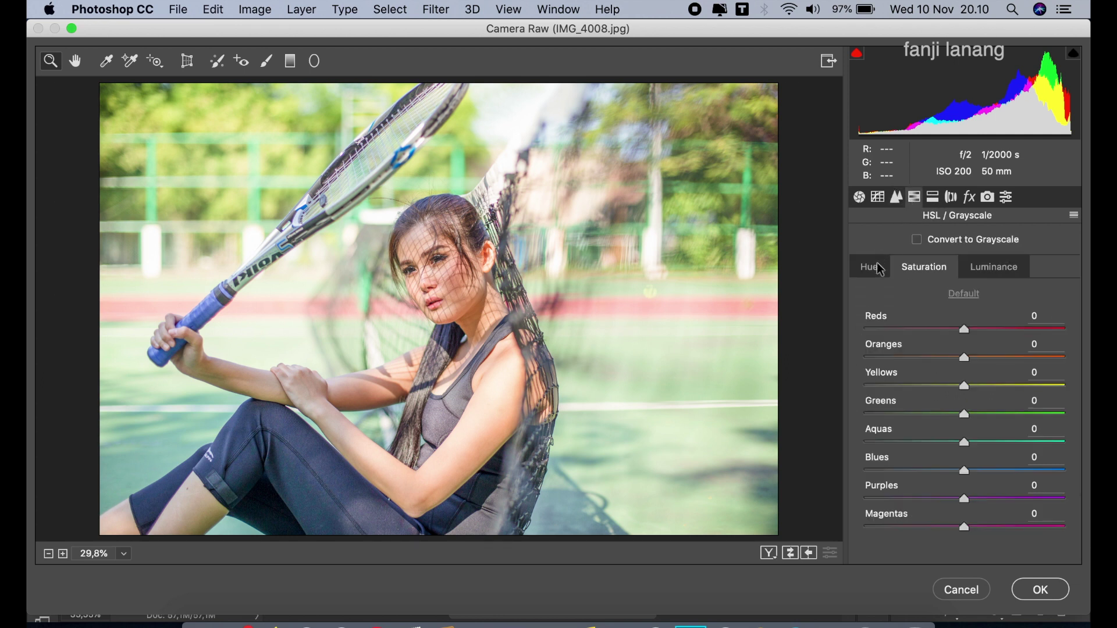
# Set the HSL hue of Greens to +100 and Aquas to +19
pyautogui.click(880, 269)
pyautogui.moveTo(964, 413); pyautogui.dragTo(1073, 410)
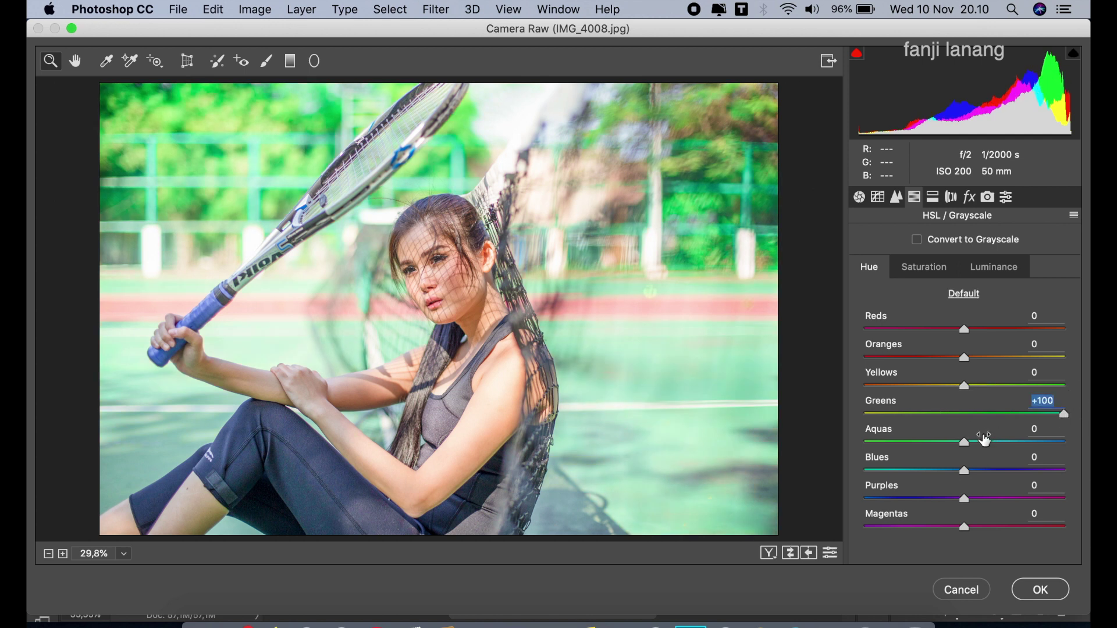
pyautogui.moveTo(950, 443)
pyautogui.mouseDown()
pyautogui.moveTo(774, 442)
pyautogui.moveTo(985, 457)
pyautogui.mouseUp()
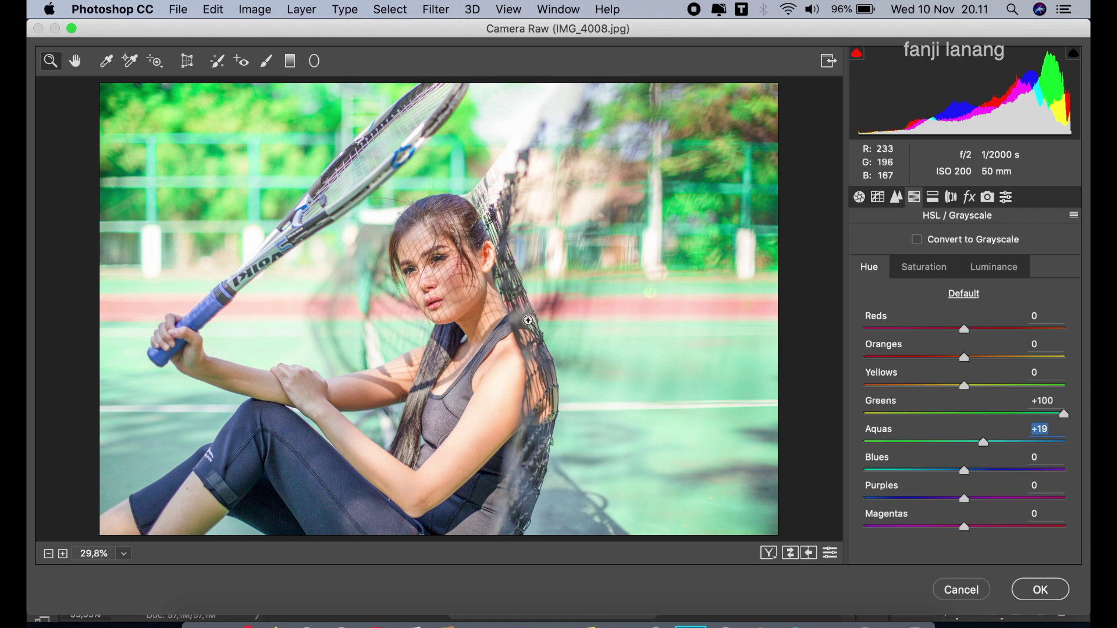
# Set saturation Aquas +20, Greens +20, Yellows -10, and Oranges luminance +10
pyautogui.click(932, 270)
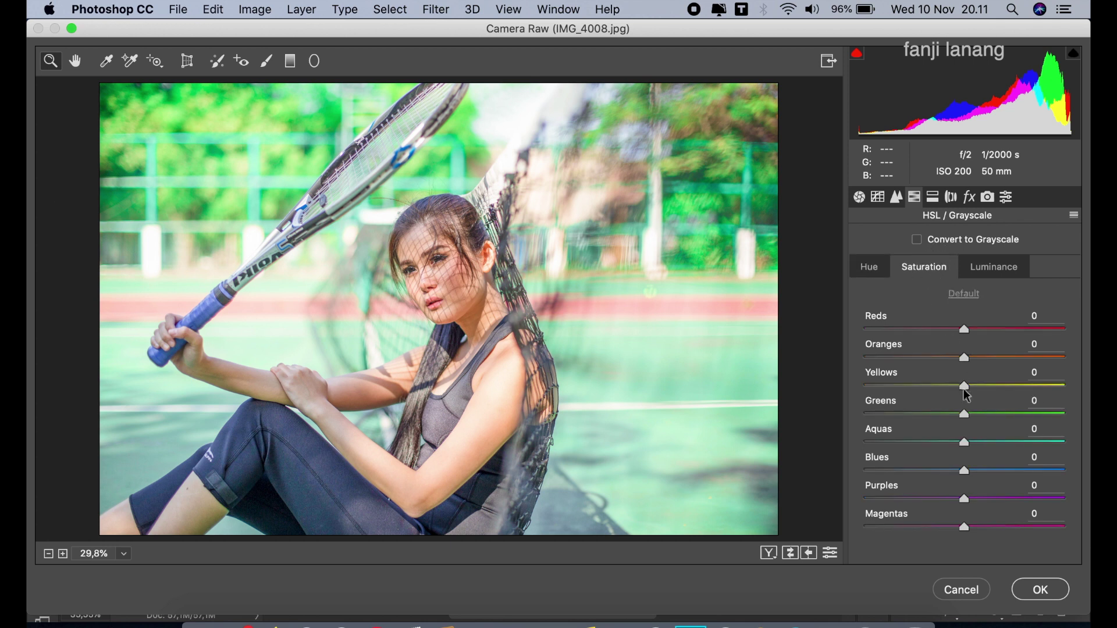
pyautogui.click(983, 442)
pyautogui.moveTo(984, 446); pyautogui.dragTo(985, 444)
pyautogui.click(981, 413)
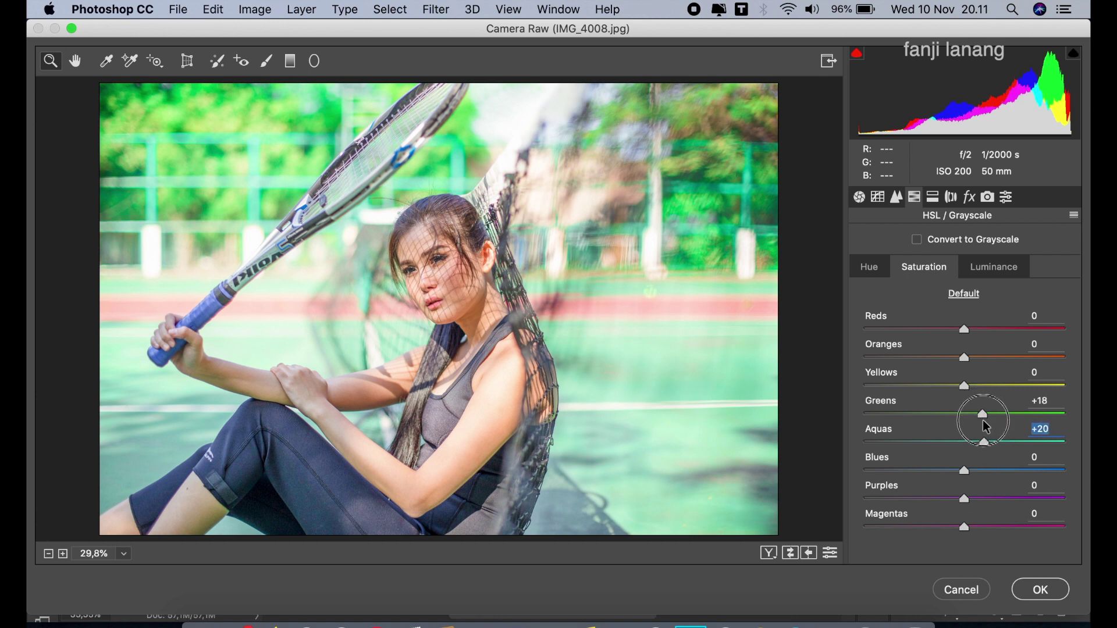
pyautogui.moveTo(983, 423); pyautogui.dragTo(984, 426)
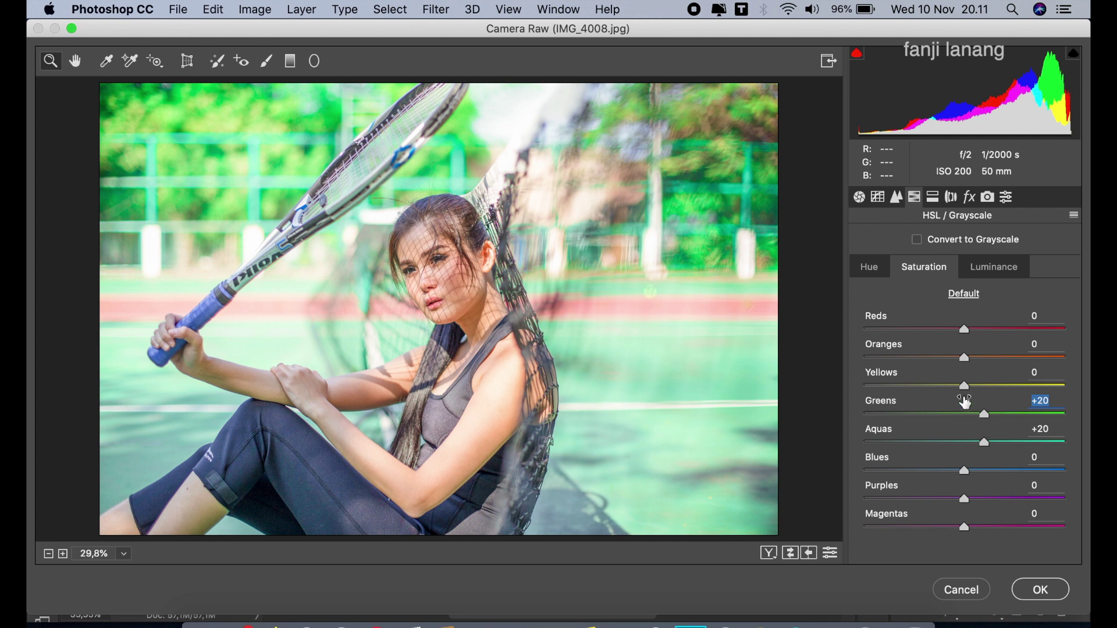
pyautogui.moveTo(957, 385); pyautogui.dragTo(955, 394)
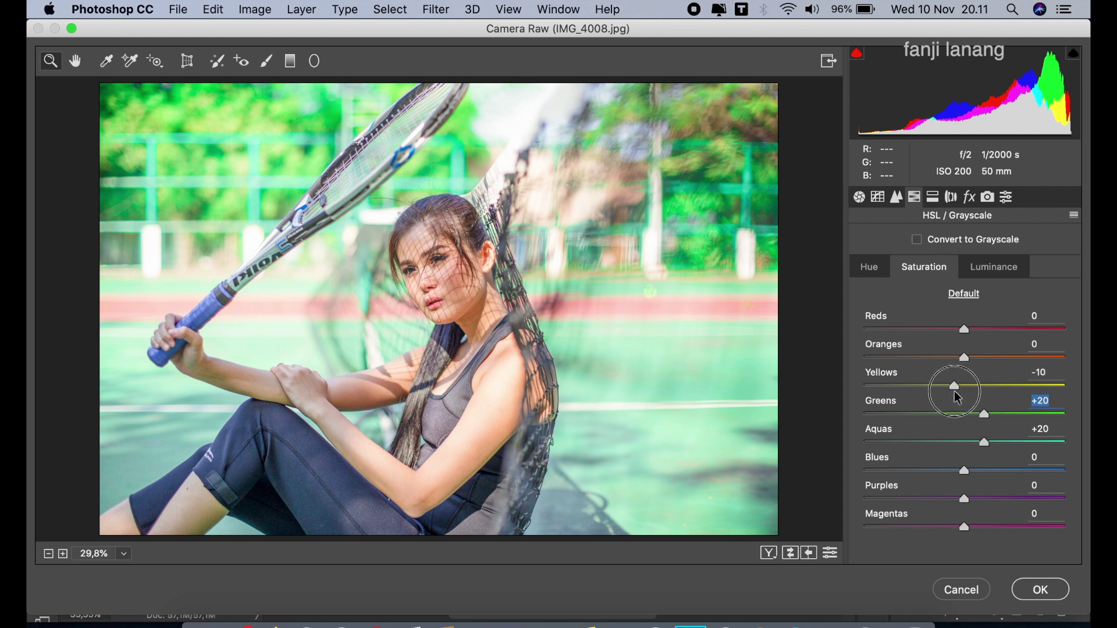
pyautogui.click(975, 273)
pyautogui.moveTo(970, 357); pyautogui.dragTo(973, 363)
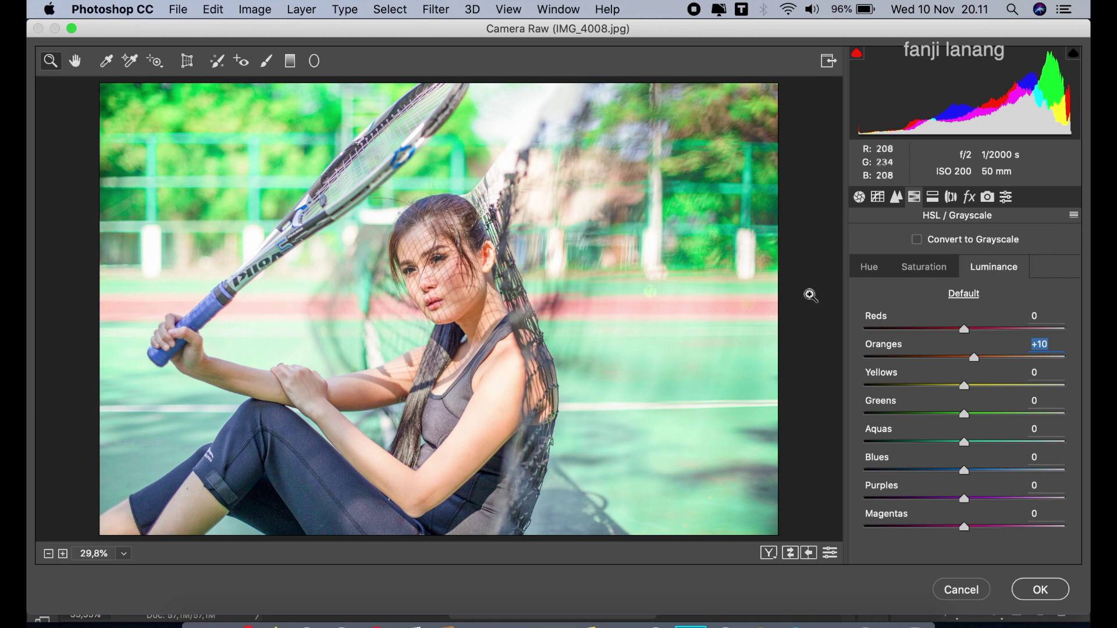
# In Camera Calibration, set Red Primary Hue to +35 and Green Primary Hue to +100
pyautogui.click(933, 198)
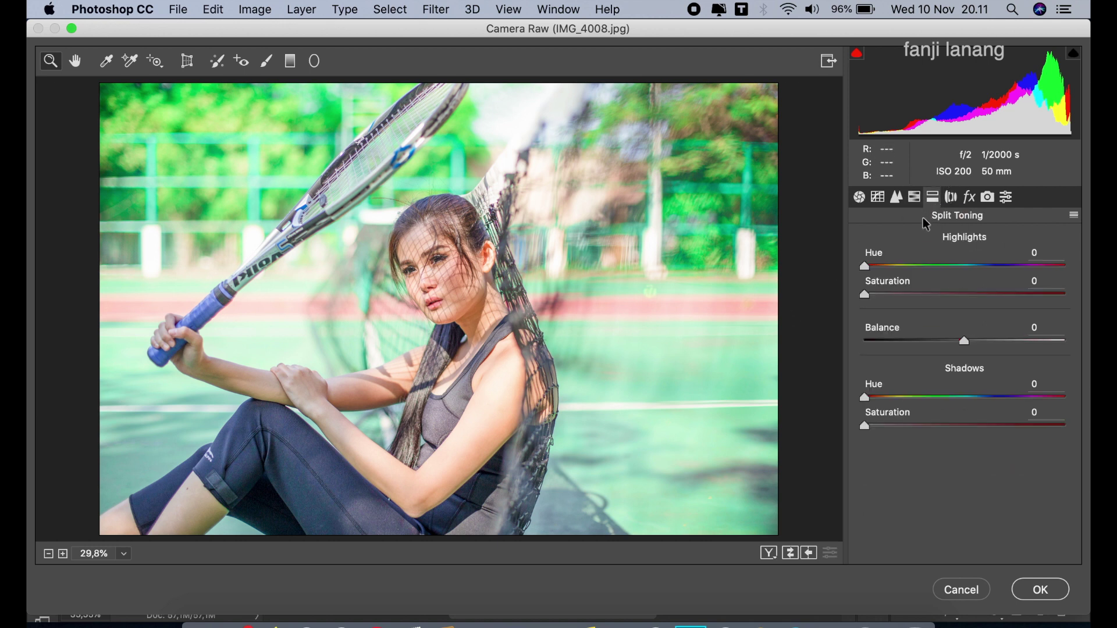
pyautogui.click(948, 199)
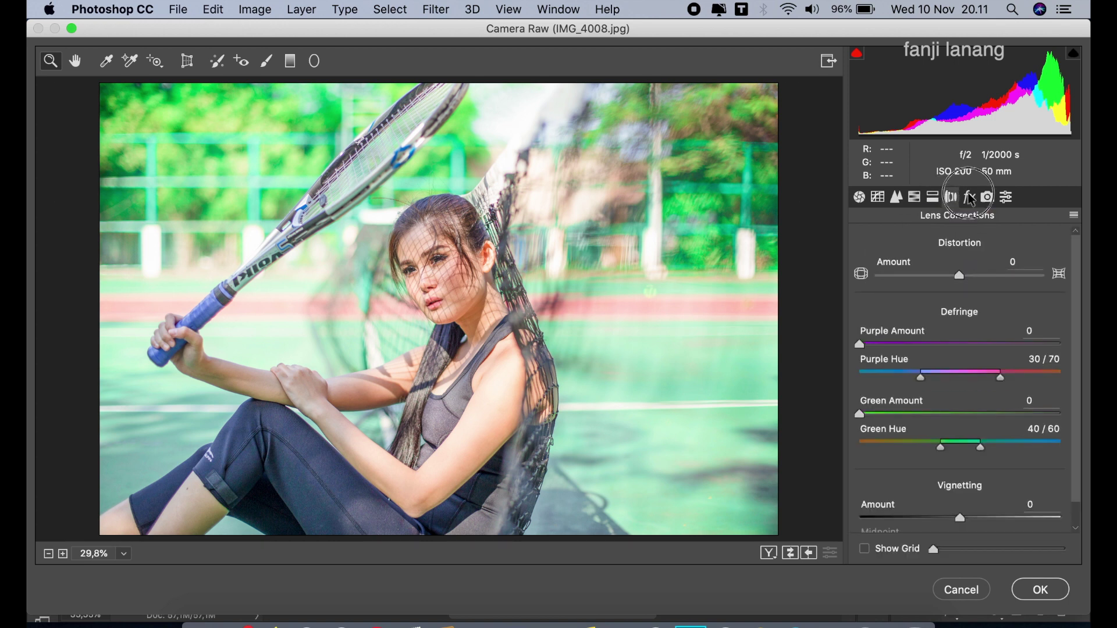
pyautogui.click(968, 197)
pyautogui.click(987, 198)
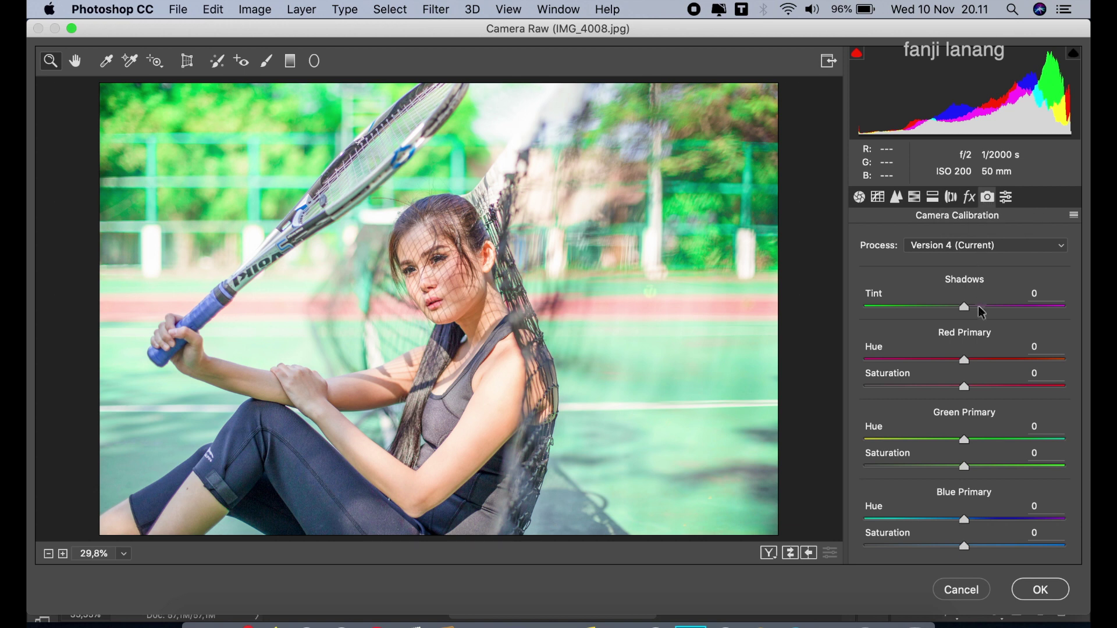
pyautogui.click(994, 360)
pyautogui.moveTo(995, 364); pyautogui.dragTo(996, 364)
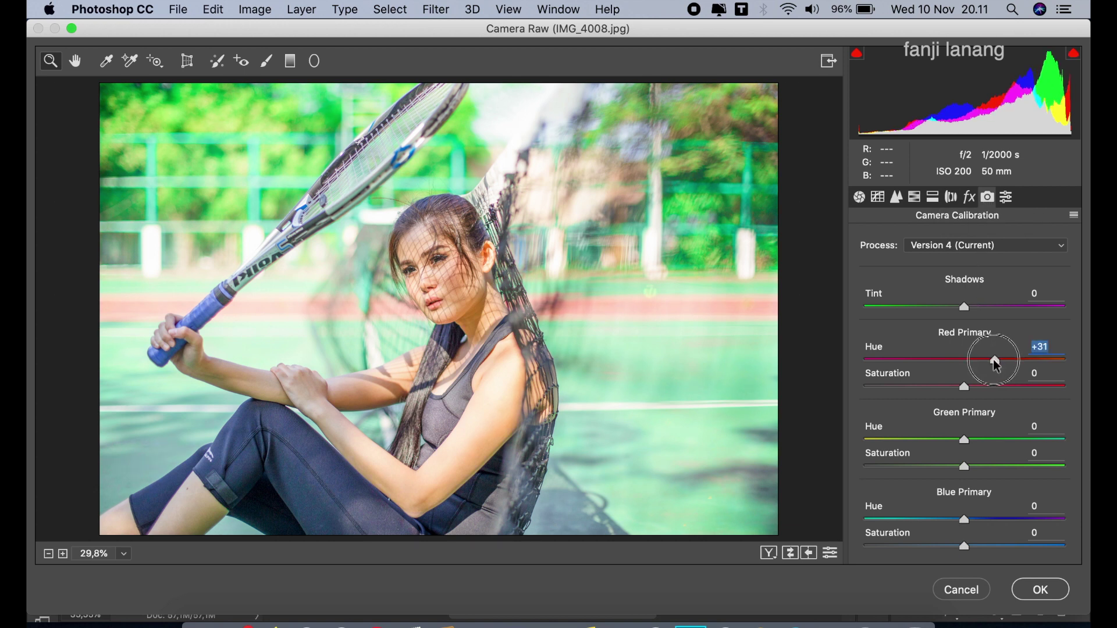
pyautogui.moveTo(996, 365); pyautogui.dragTo(994, 361)
pyautogui.moveTo(959, 429); pyautogui.dragTo(1080, 453)
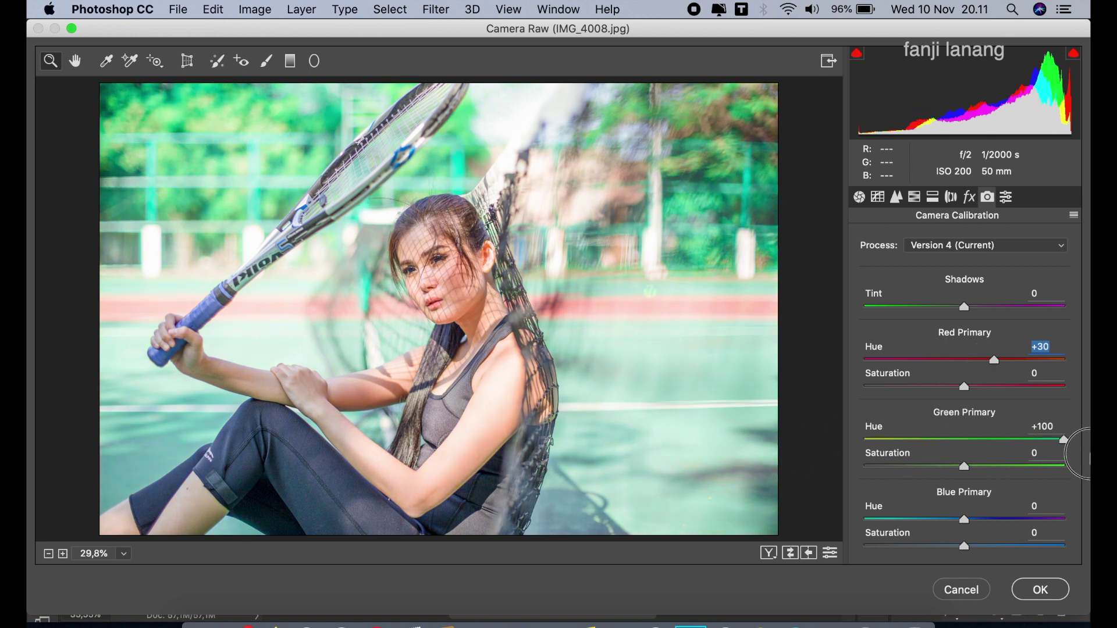
pyautogui.moveTo(999, 365); pyautogui.dragTo(1003, 378)
# Compare the before/after views, then commit the Camera Raw grade with OK
pyautogui.click(768, 553)
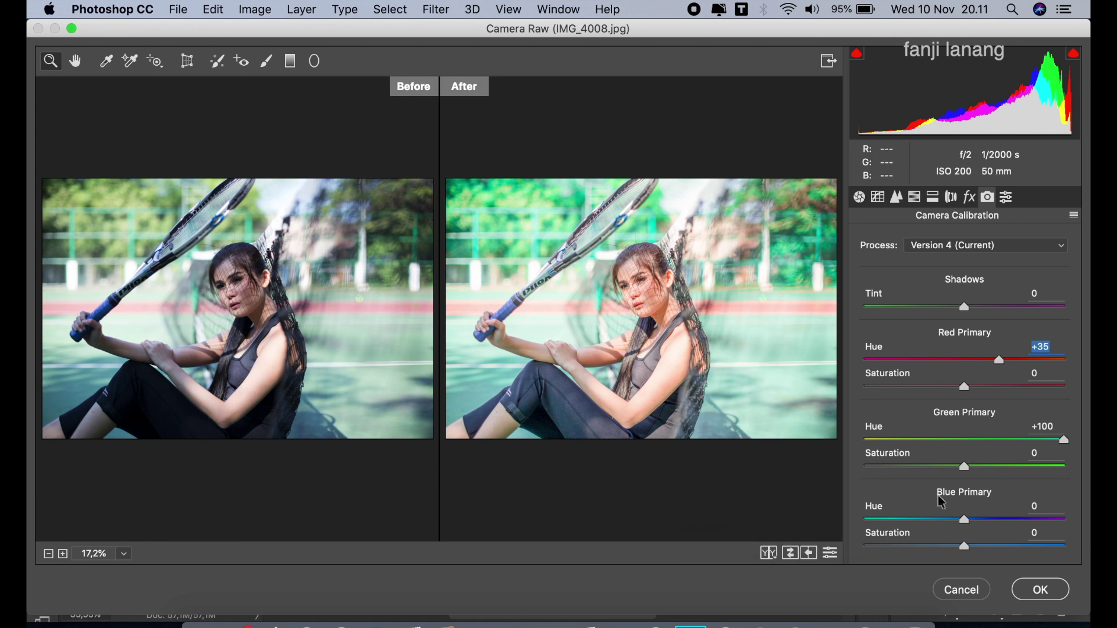
pyautogui.click(1023, 589)
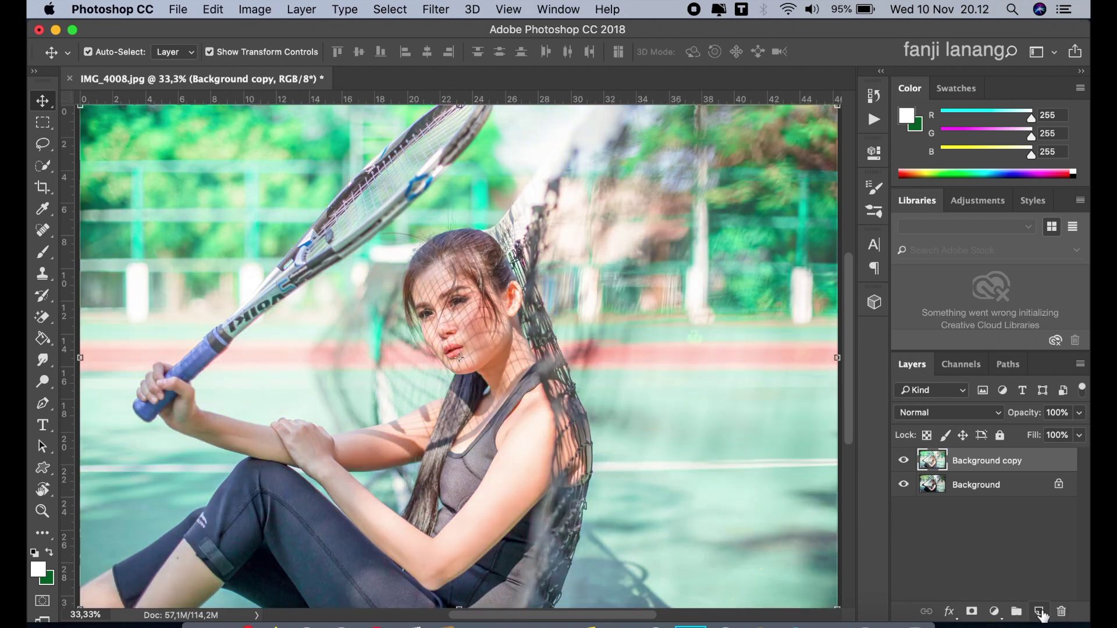
# Create Layer 1 and load the 600 px custom signature brush in the Brush tool
pyautogui.click(1038, 611)
pyautogui.press('b')
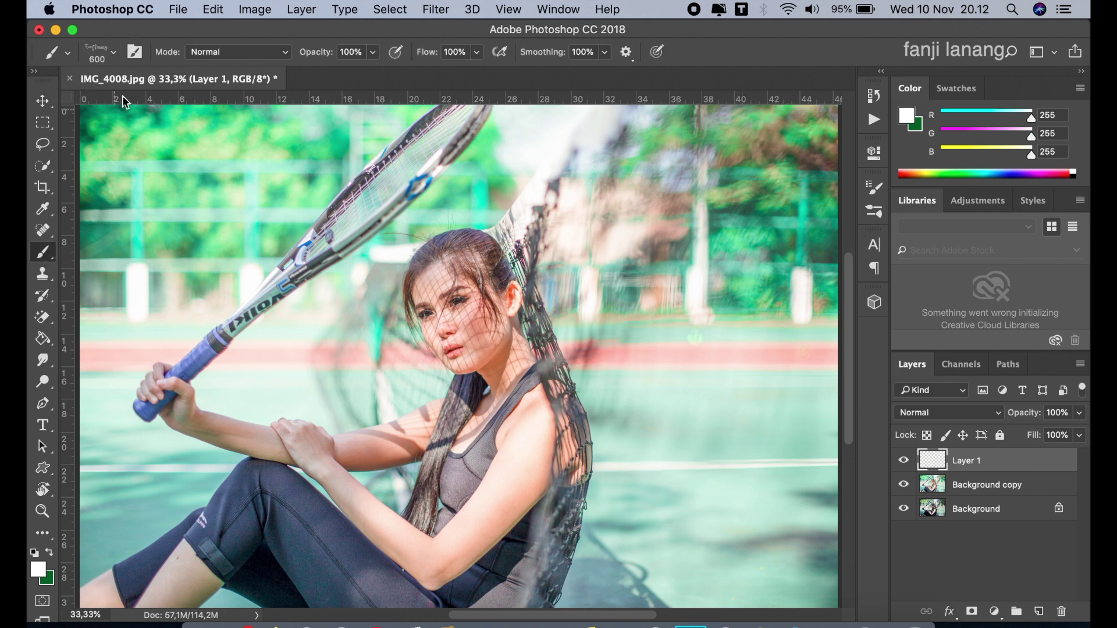
pyautogui.click(115, 55)
pyautogui.click(67, 167)
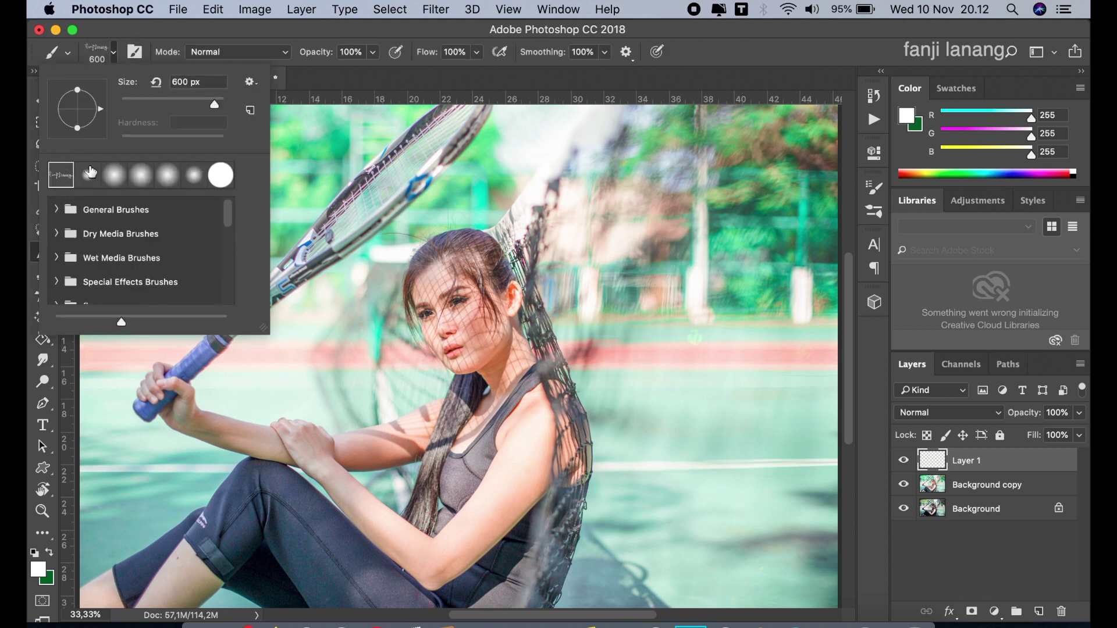
pyautogui.click(785, 79)
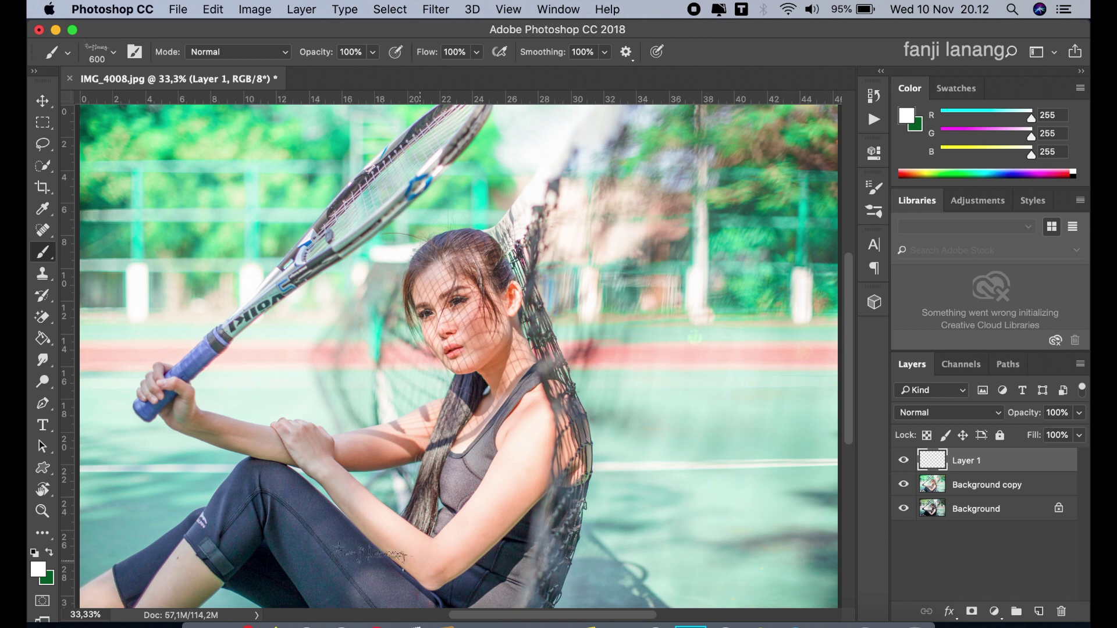